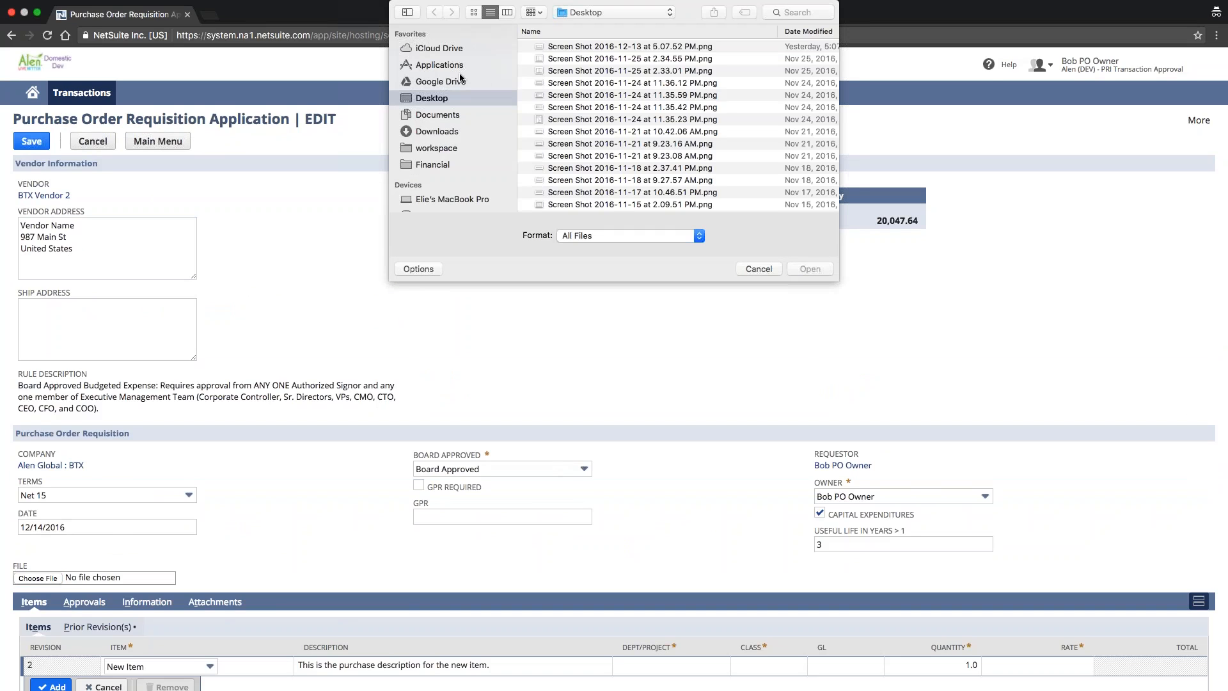
Step: Attach the file Screen Shot 2016-12-13 at 5.07.52 PM.png to the purchase order requisition and save the requisition
double_click(641, 47)
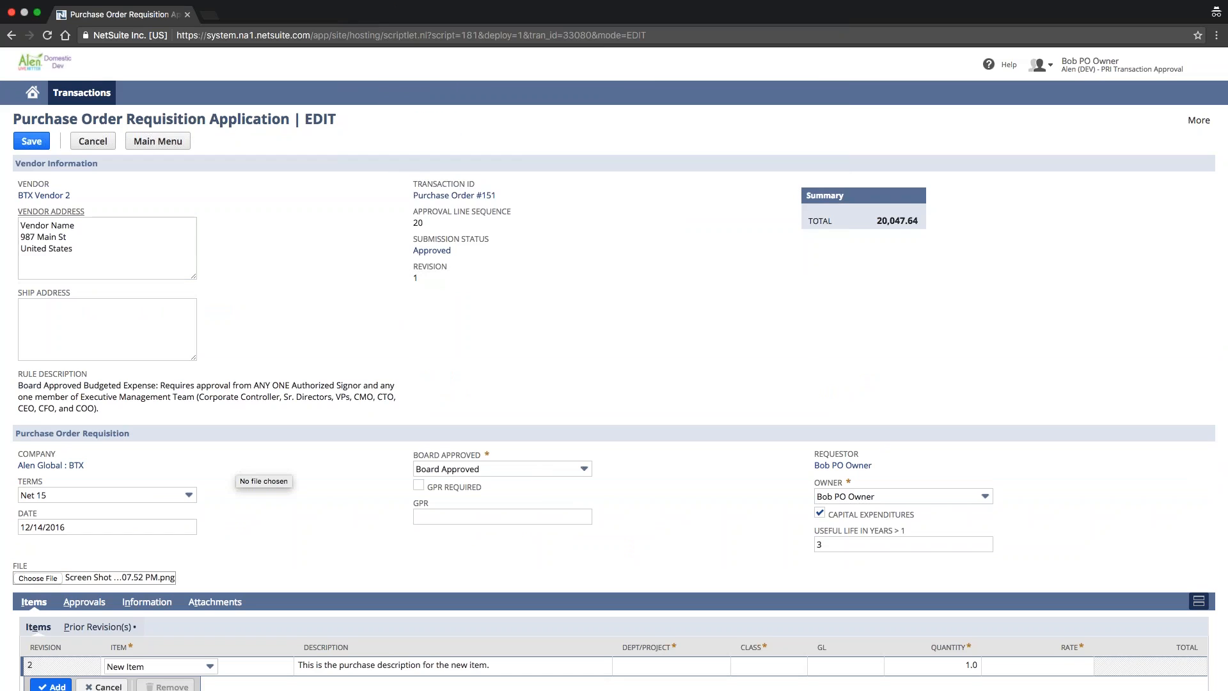
left_click(35, 143)
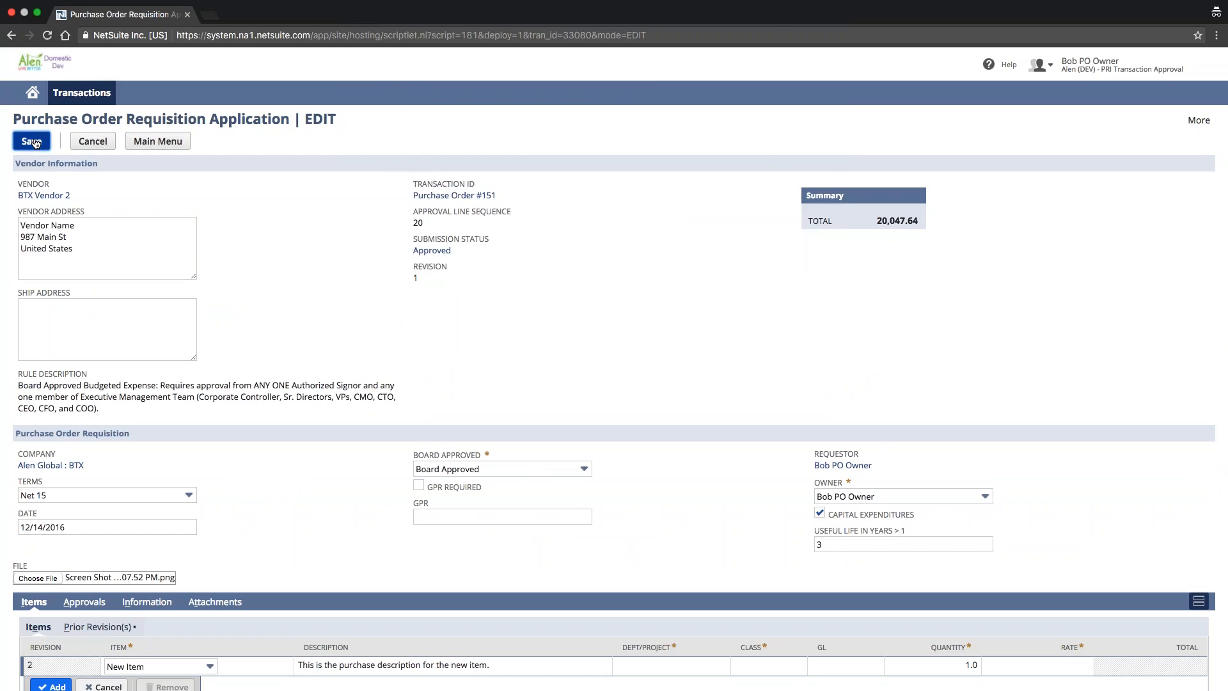
left_click(707, 229)
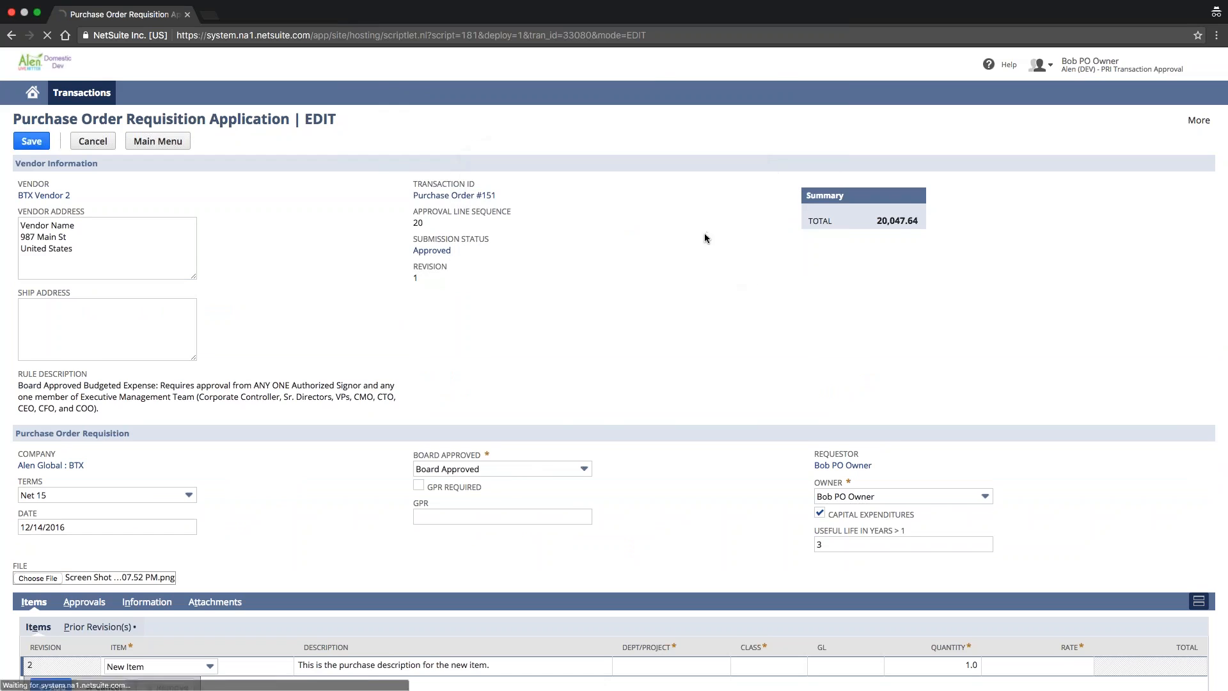
Step: Check the attached screenshot's date, type and size, then view the image and close it again
left_click_drag(1115, 540, 671, 536)
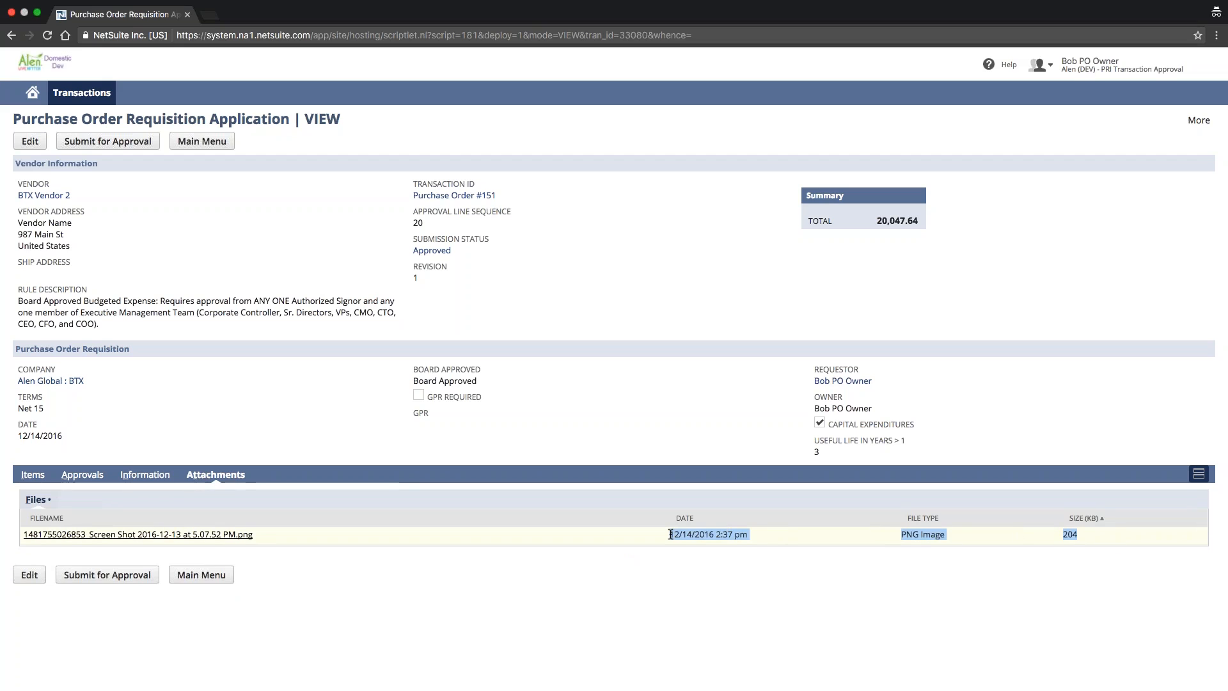
left_click(677, 536)
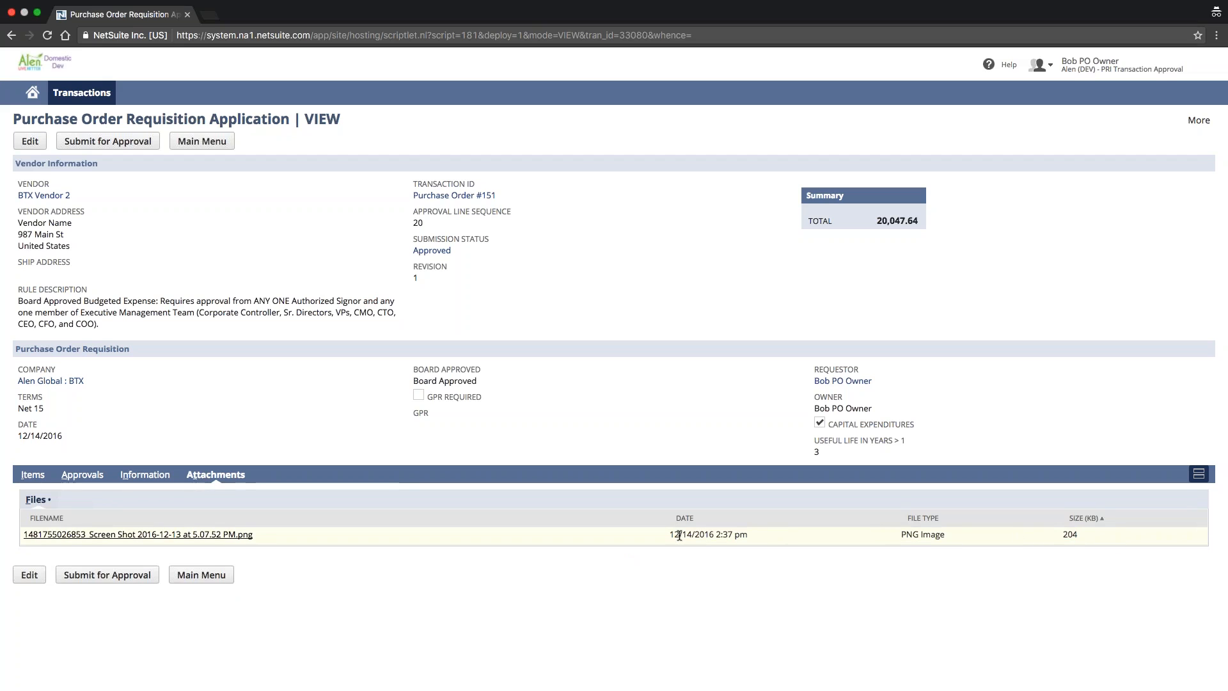
left_click(224, 536)
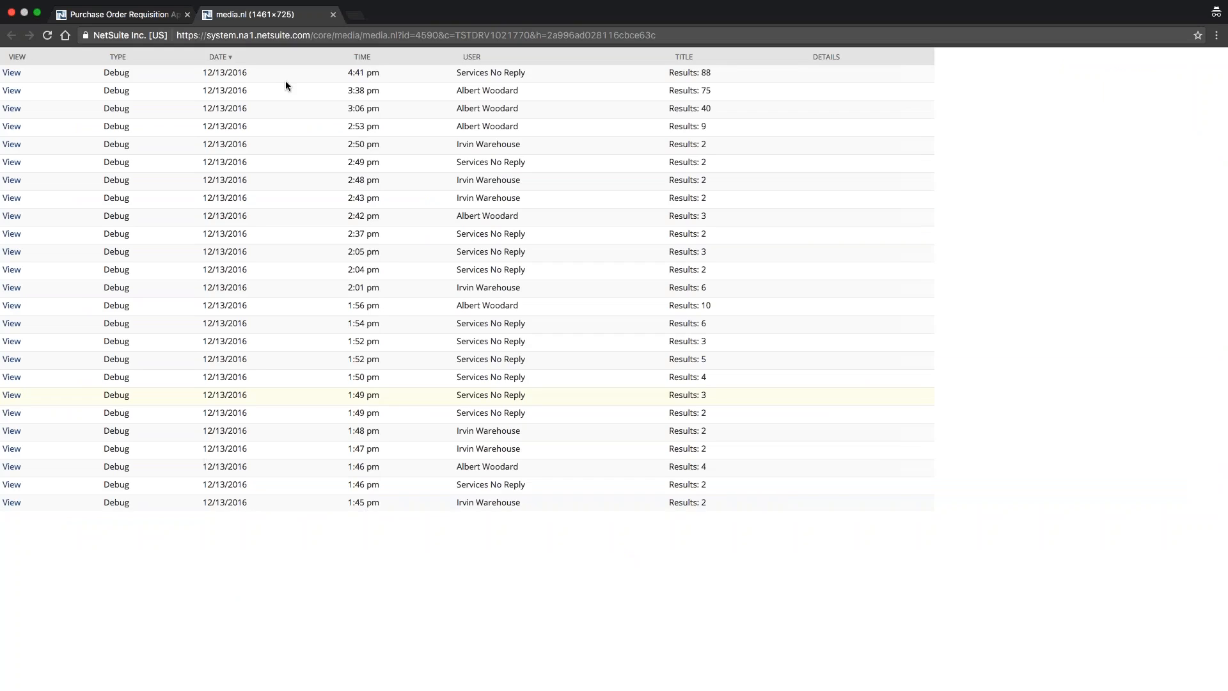
left_click(333, 15)
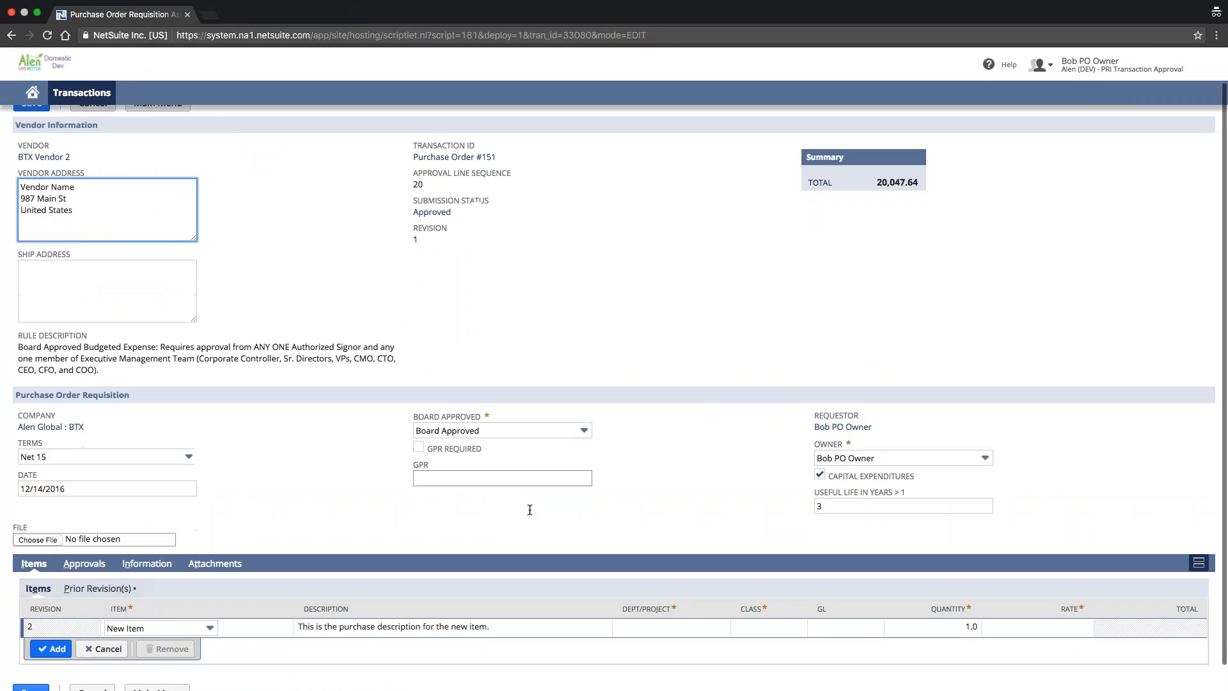
Step: Set the Dept/Project of the requisition's New Item line to 100-Product Development
scroll(530, 509, "down", 1)
scroll(529, 510, "up", 1)
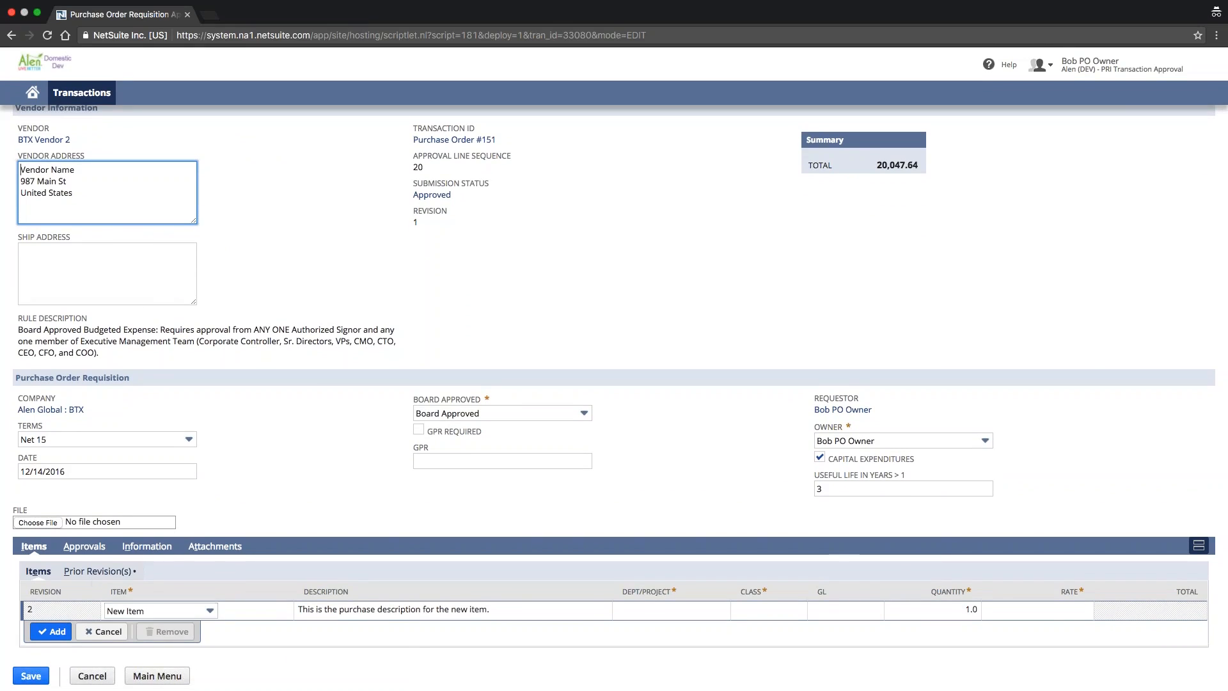
left_click(654, 607)
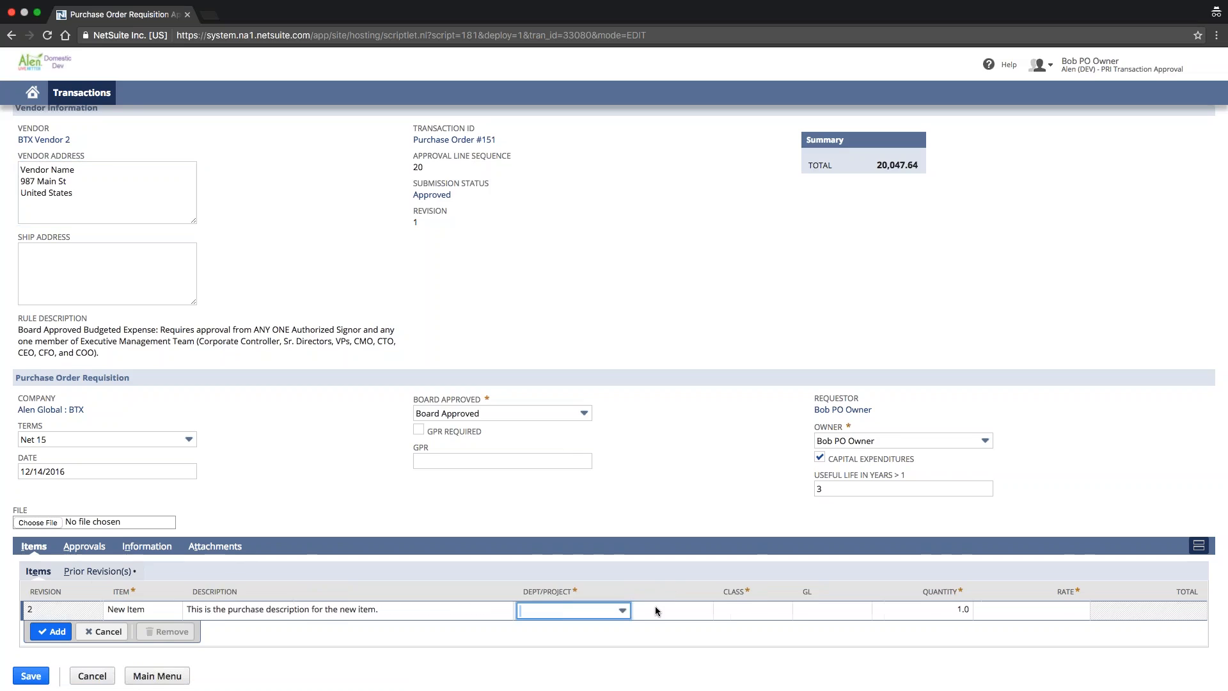
left_click(576, 612)
left_click(563, 488)
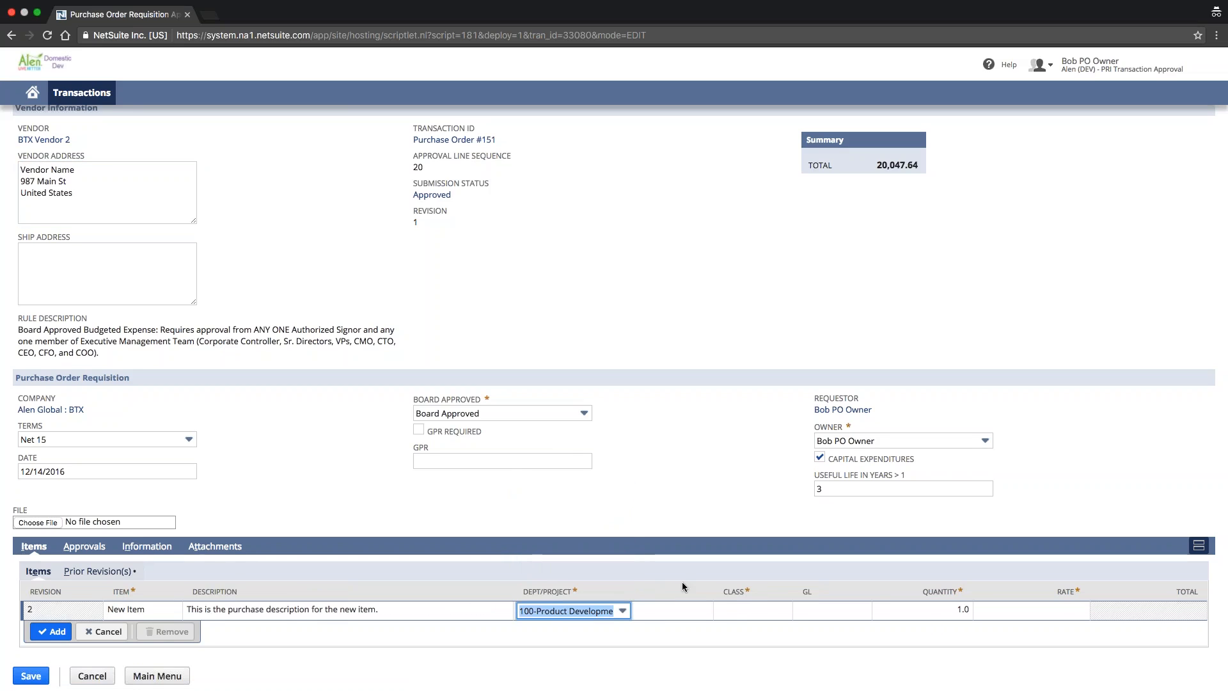
Step: Switch to the administrator's browser window and view the PRI Trx Approval Rule record and the approval rule list
key("ctrl+Left")
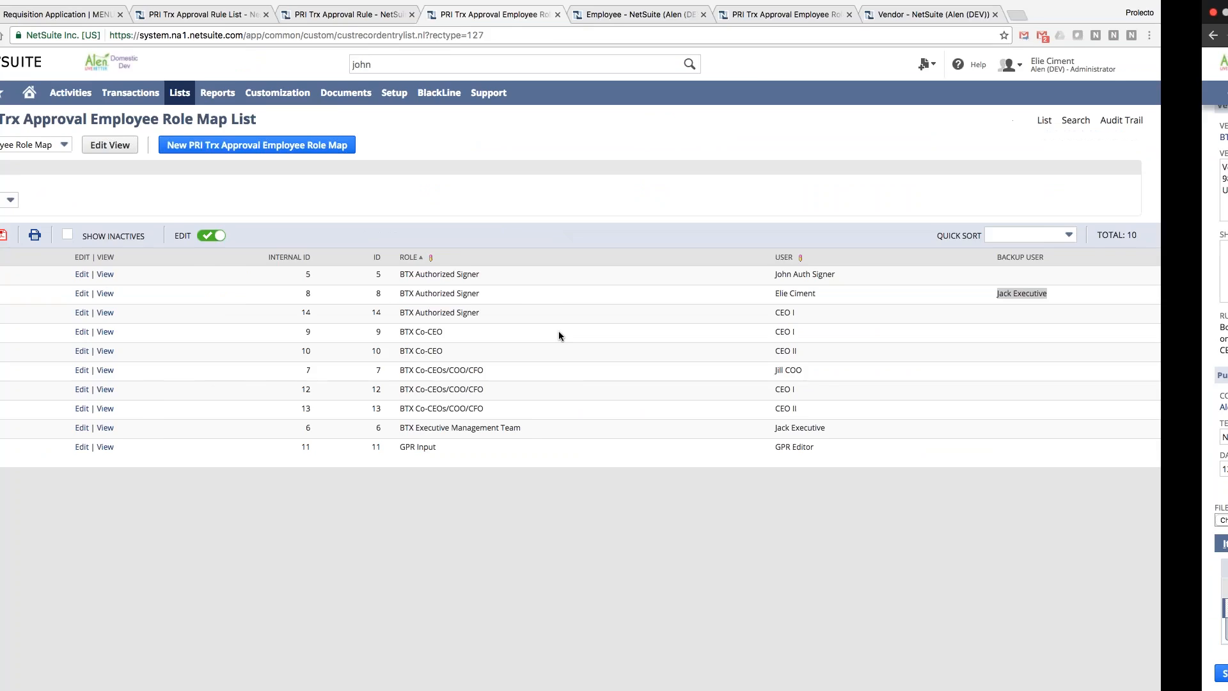
left_click(407, 12)
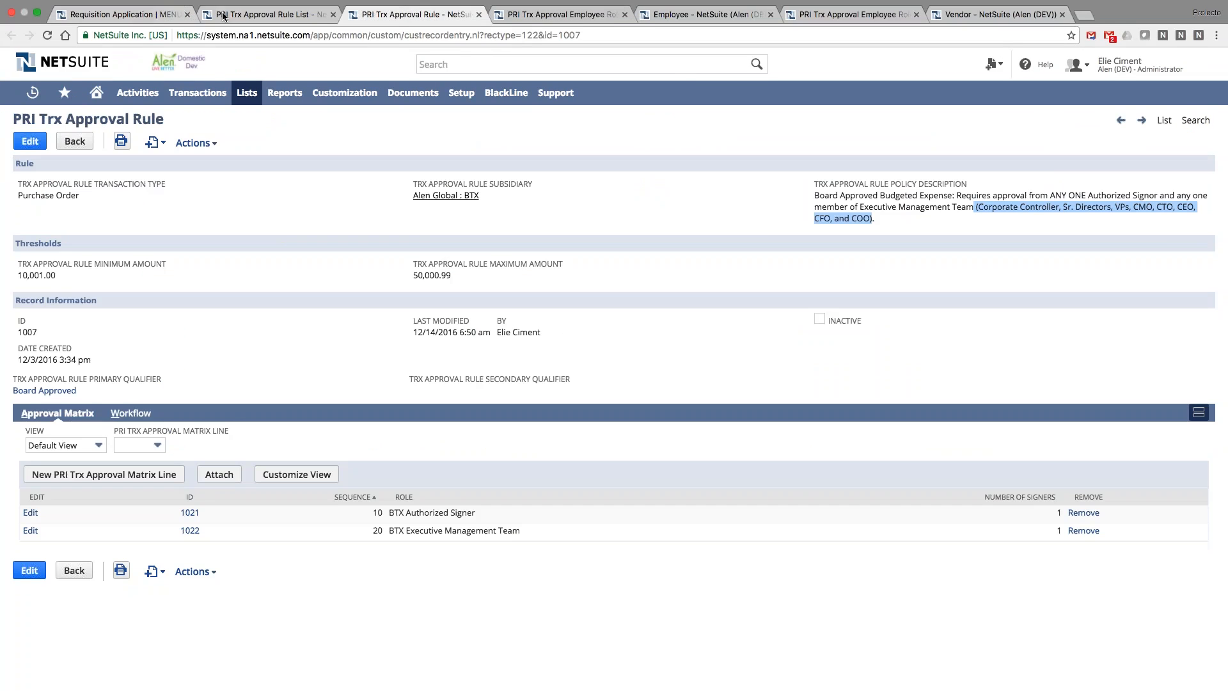
left_click(262, 14)
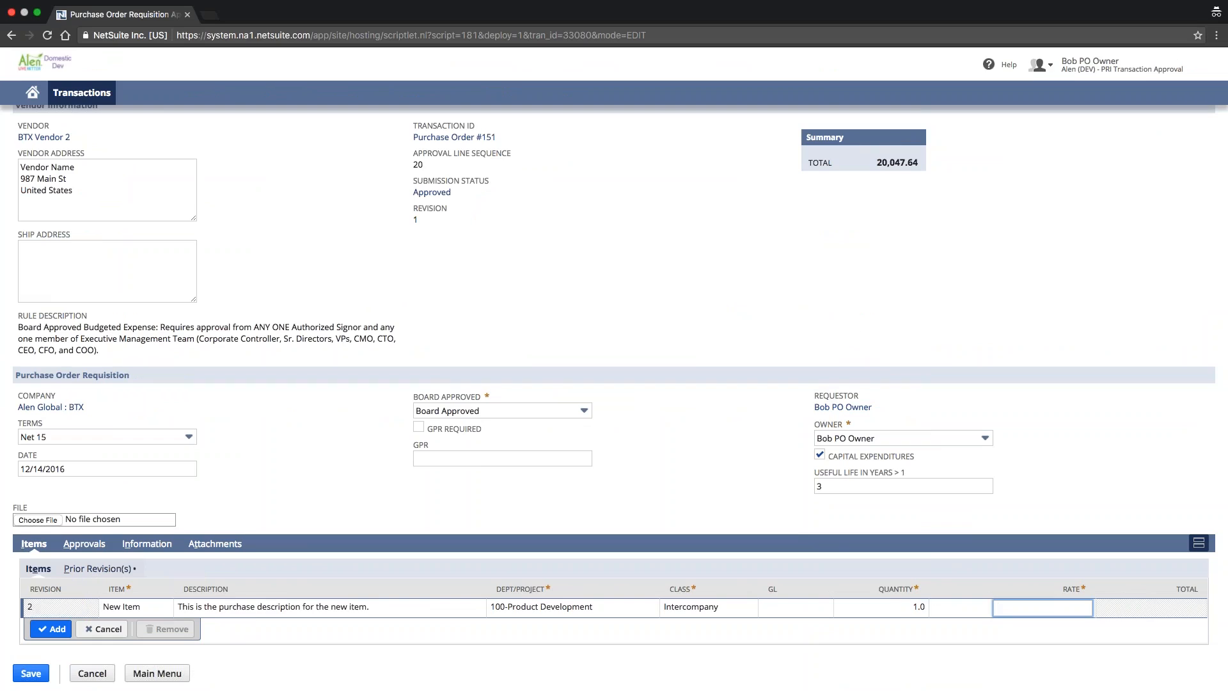
Step: Enter a rate of 100,000 for the New Item line, add the line, and save the requisition
type("100")
key("Return")
left_click_drag(451, 243, 414, 233)
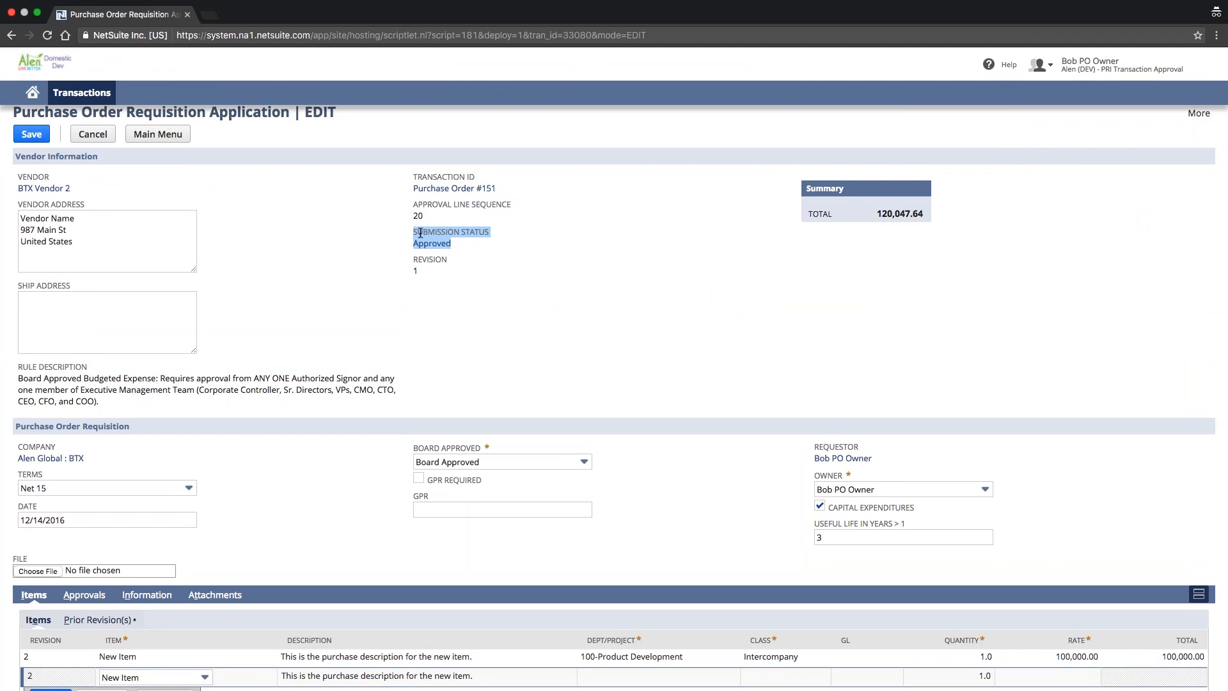
left_click(32, 136)
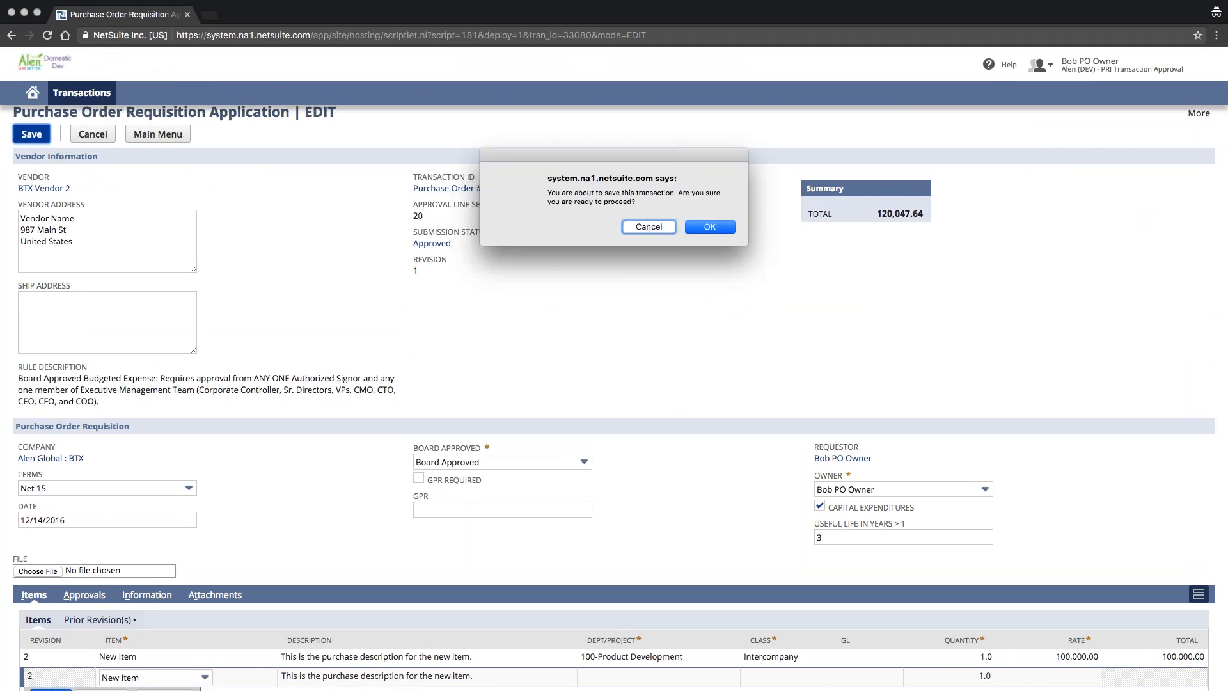
key("Return")
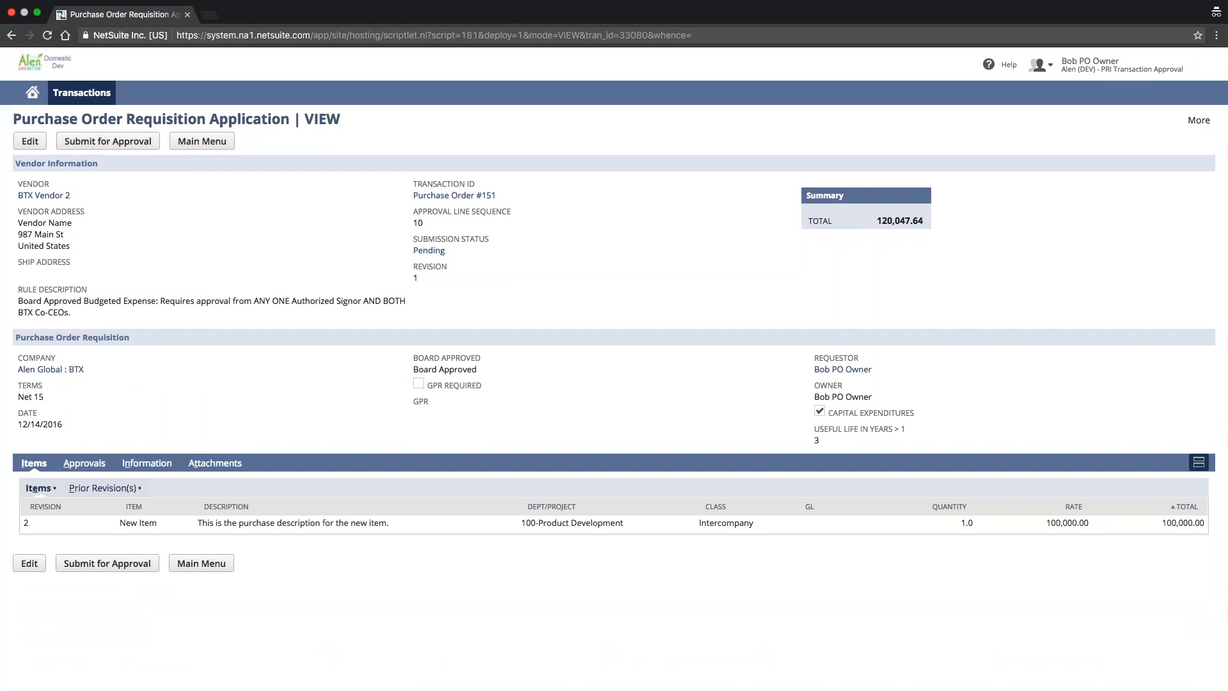
Step: Review the saved requisition's total, submission status, prior approval lines and revision number
double_click(921, 221)
left_click_drag(455, 249, 415, 240)
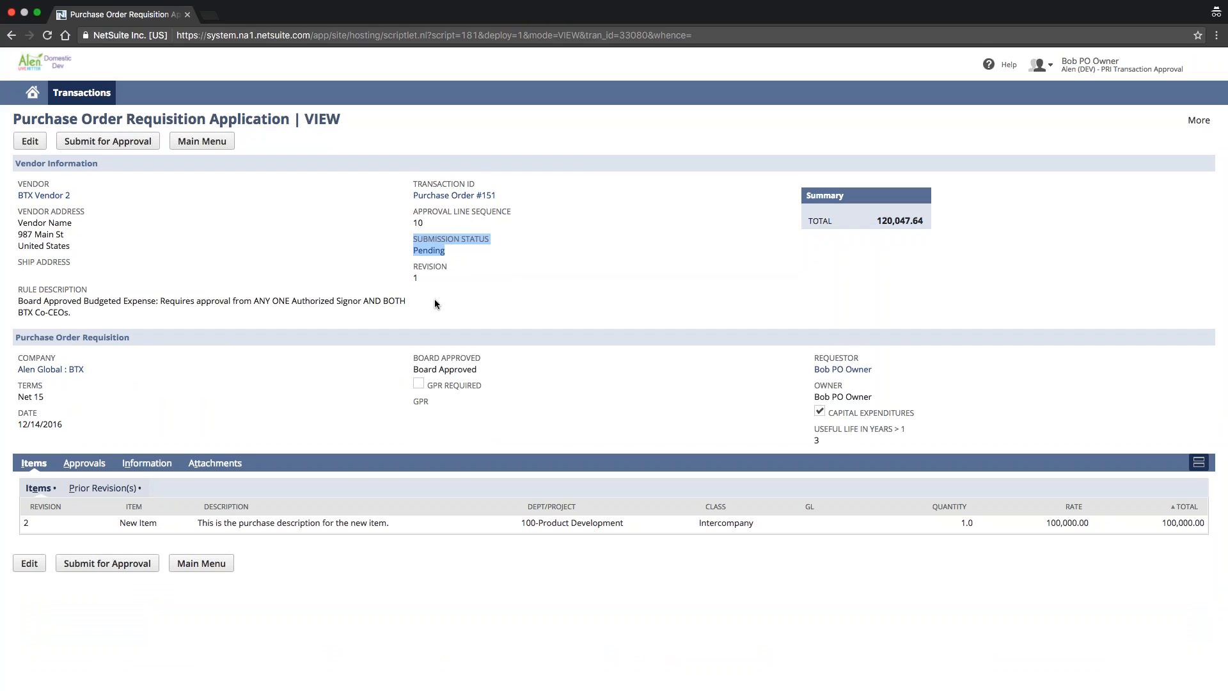
left_click(83, 462)
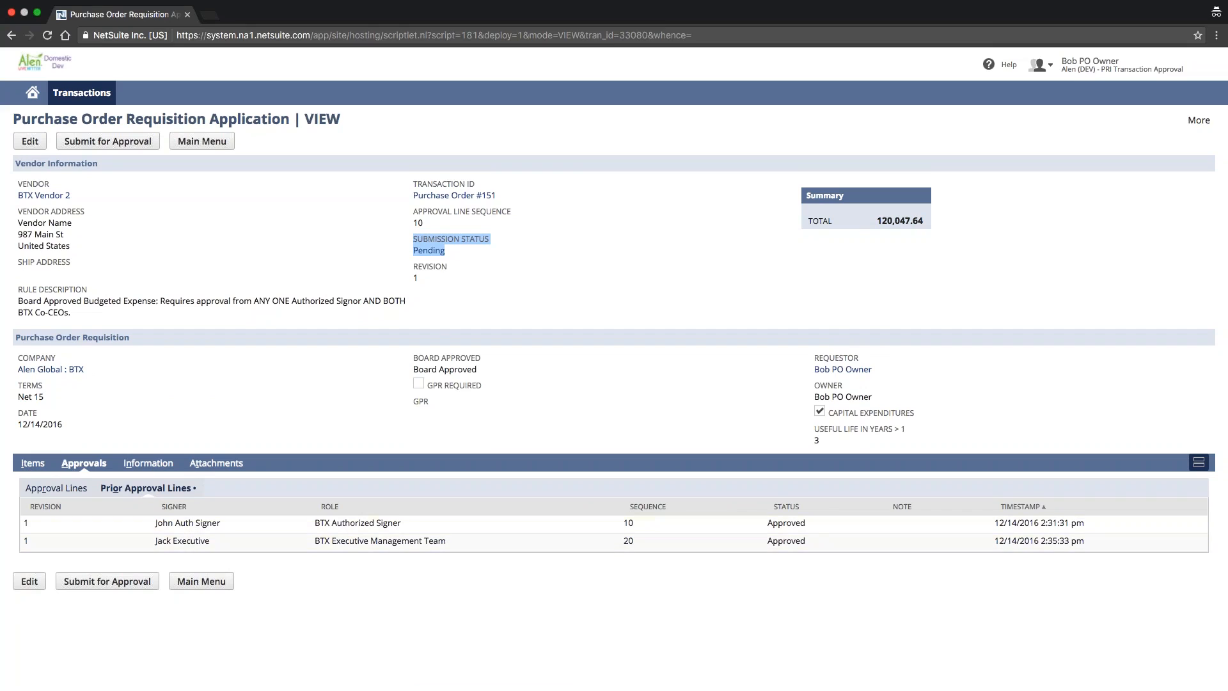
double_click(415, 278)
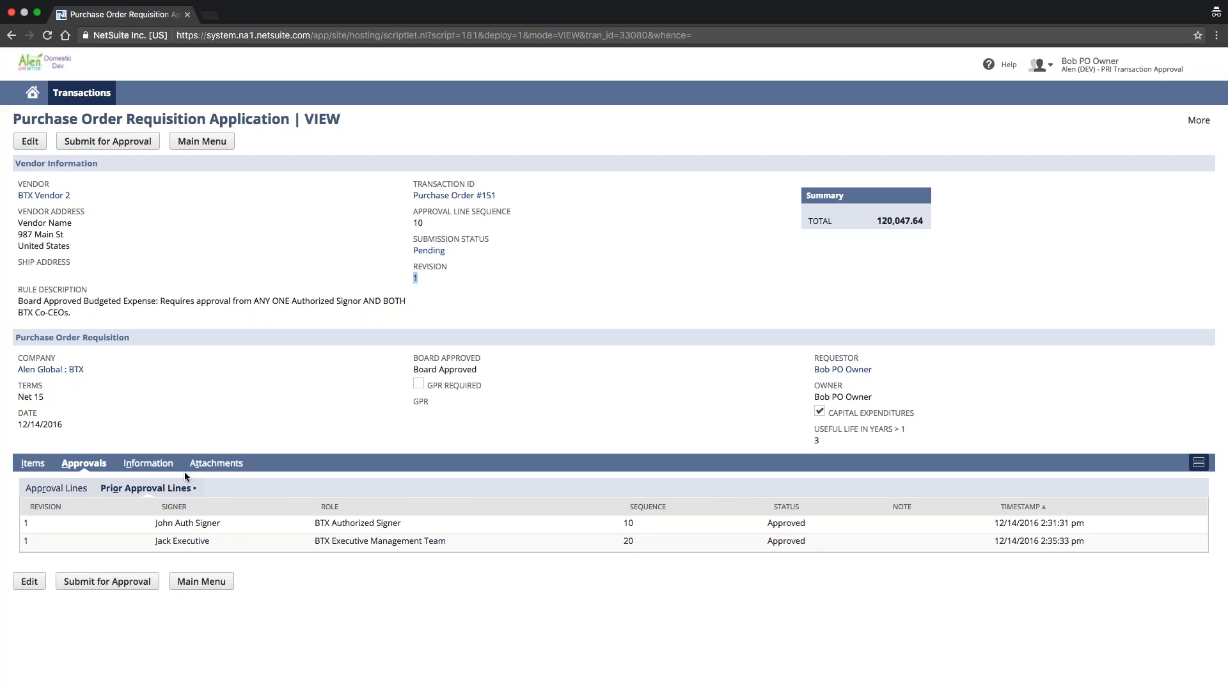
Step: Compare the item line's revision with the current approval lines and read the requisition's rule description
left_click(33, 463)
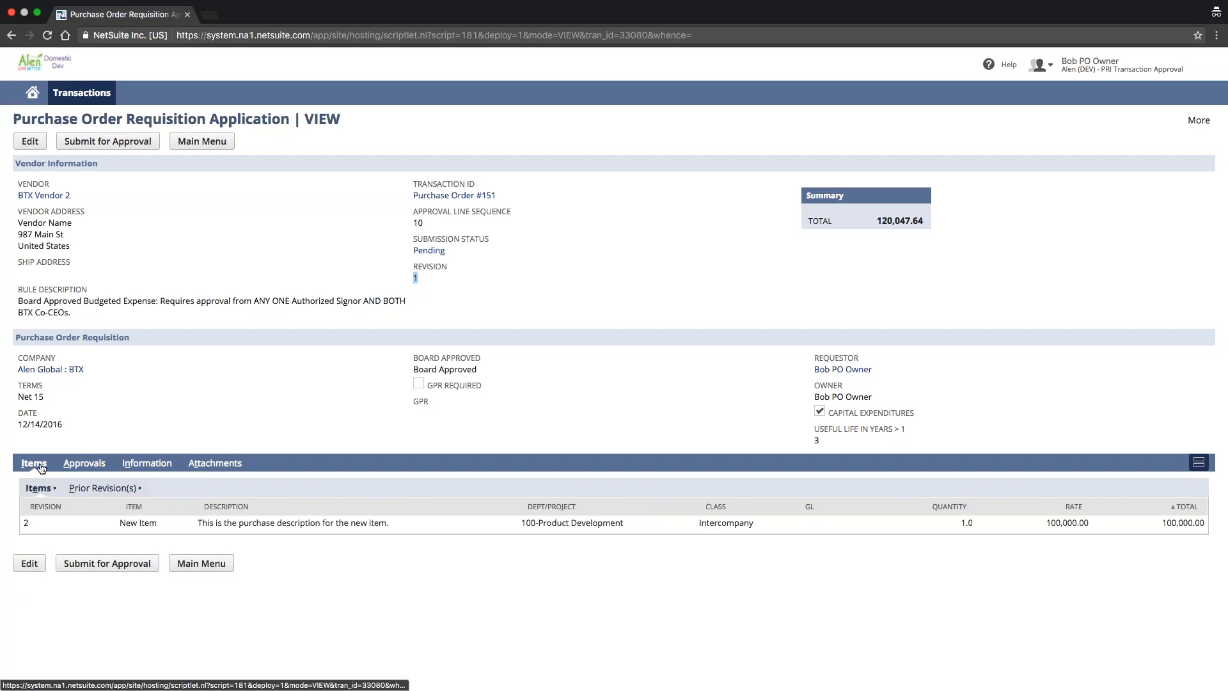
double_click(26, 523)
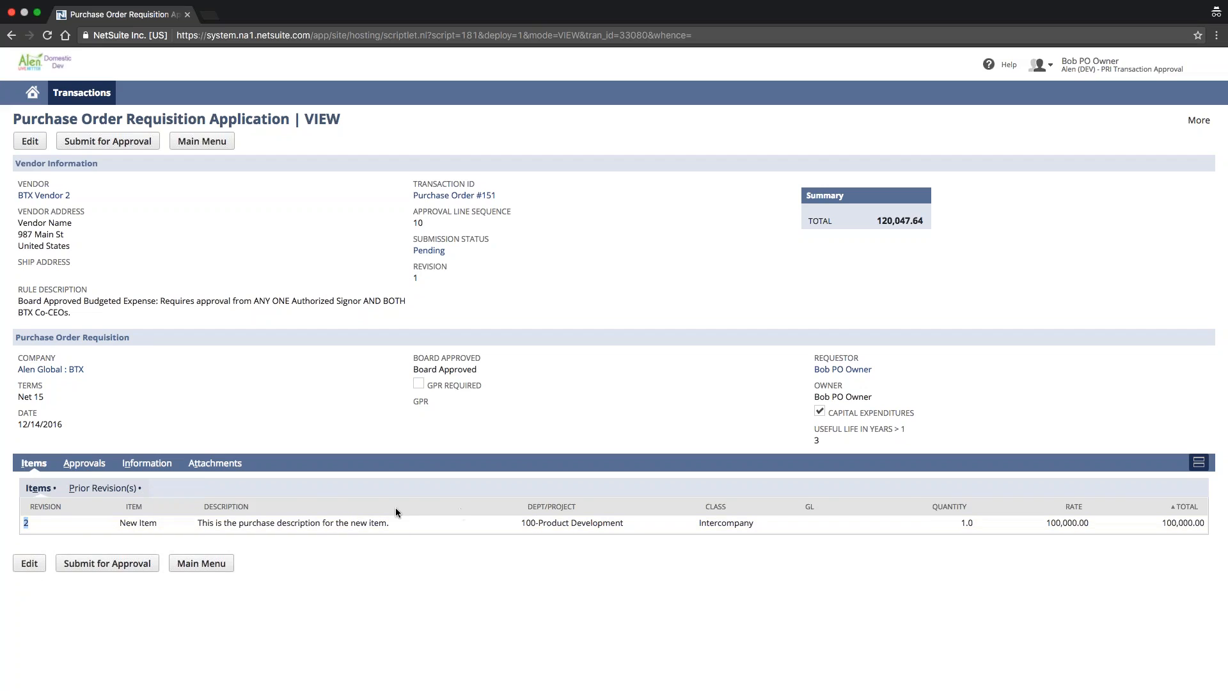
left_click(84, 463)
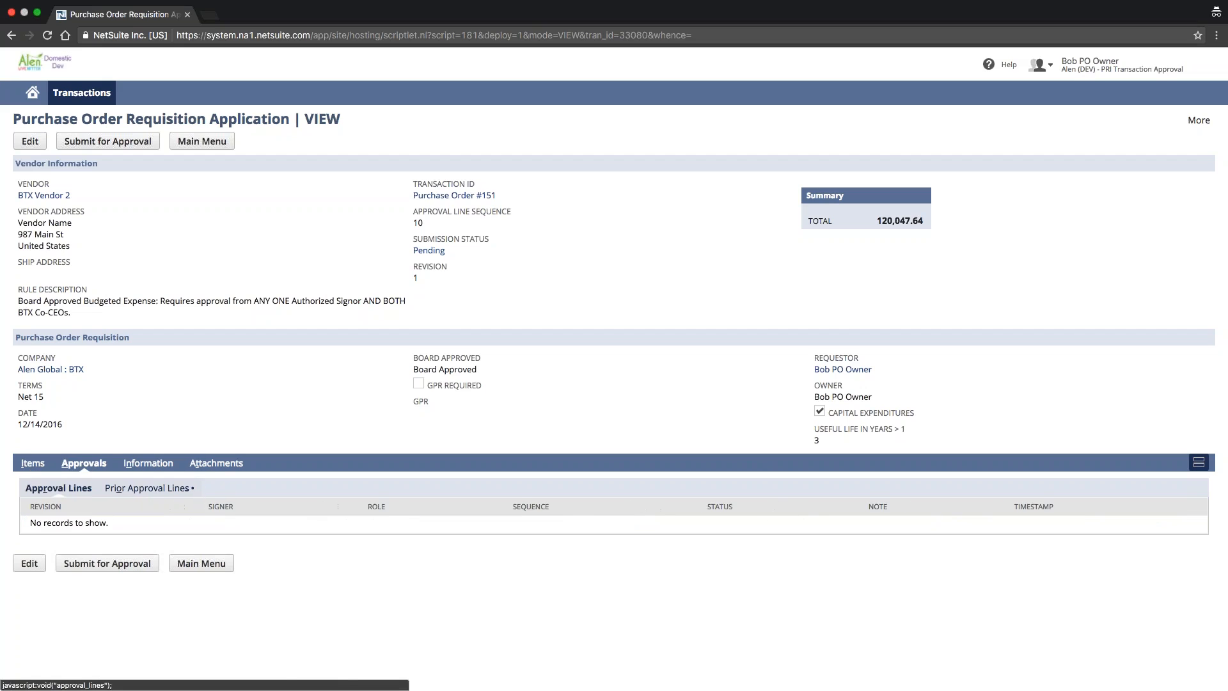
left_click(33, 463)
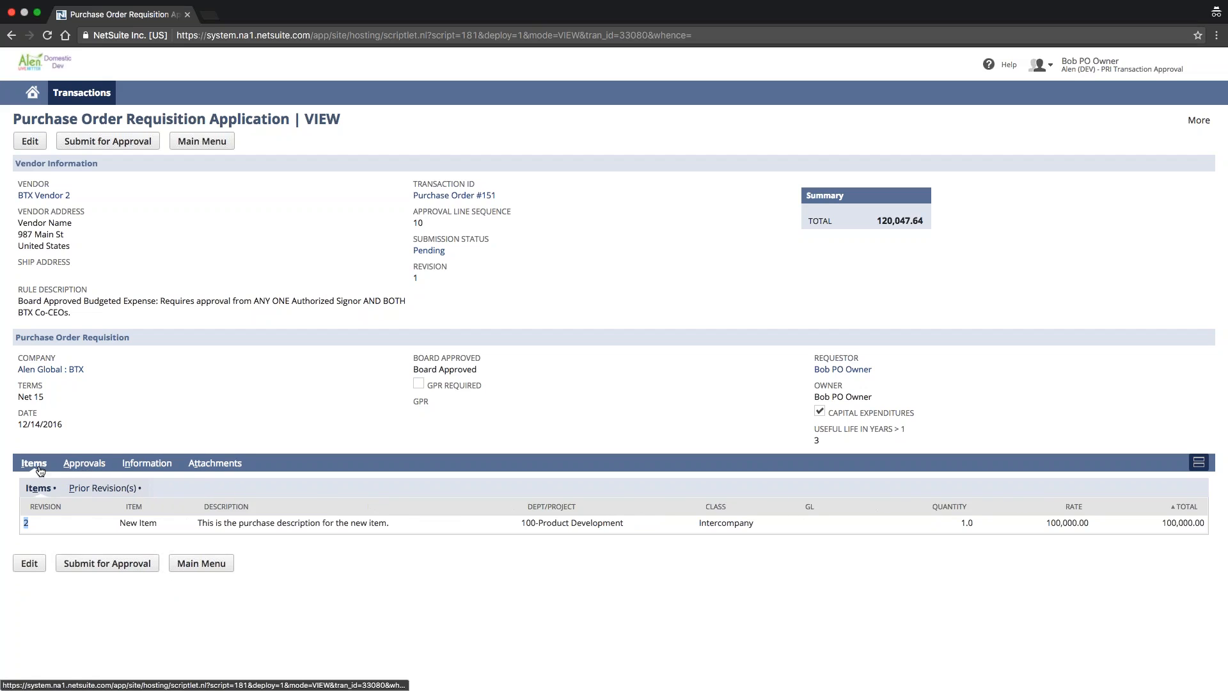
left_click(209, 247)
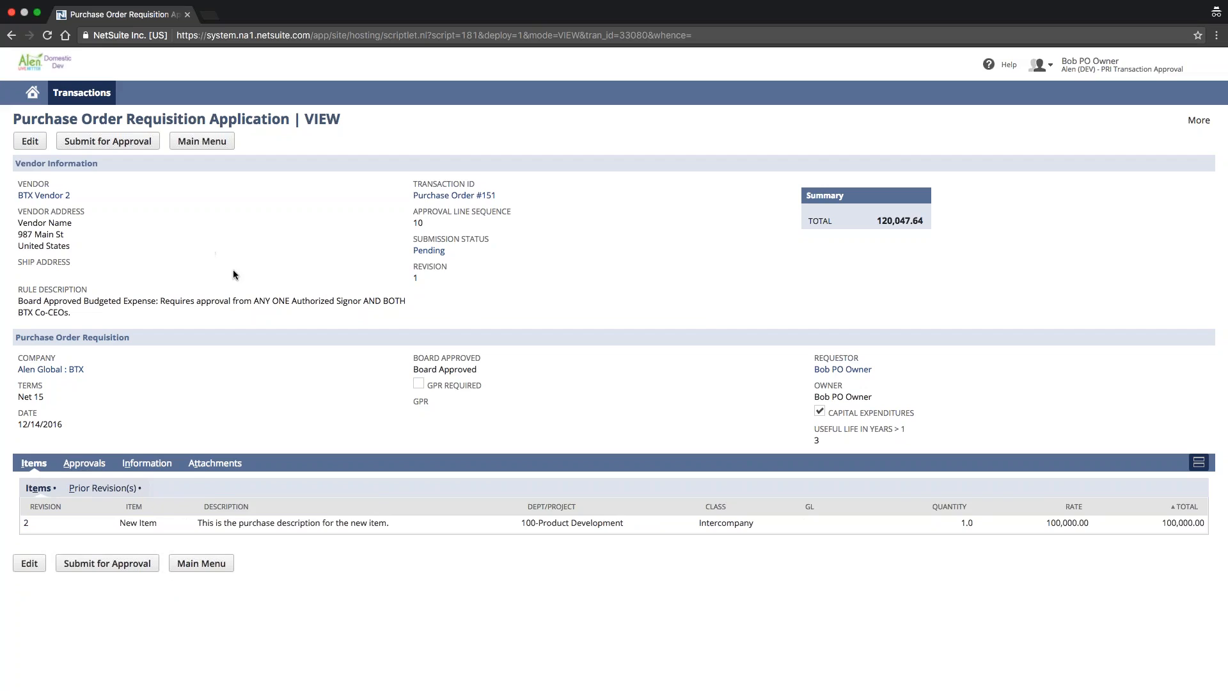
left_click_drag(71, 313, 18, 302)
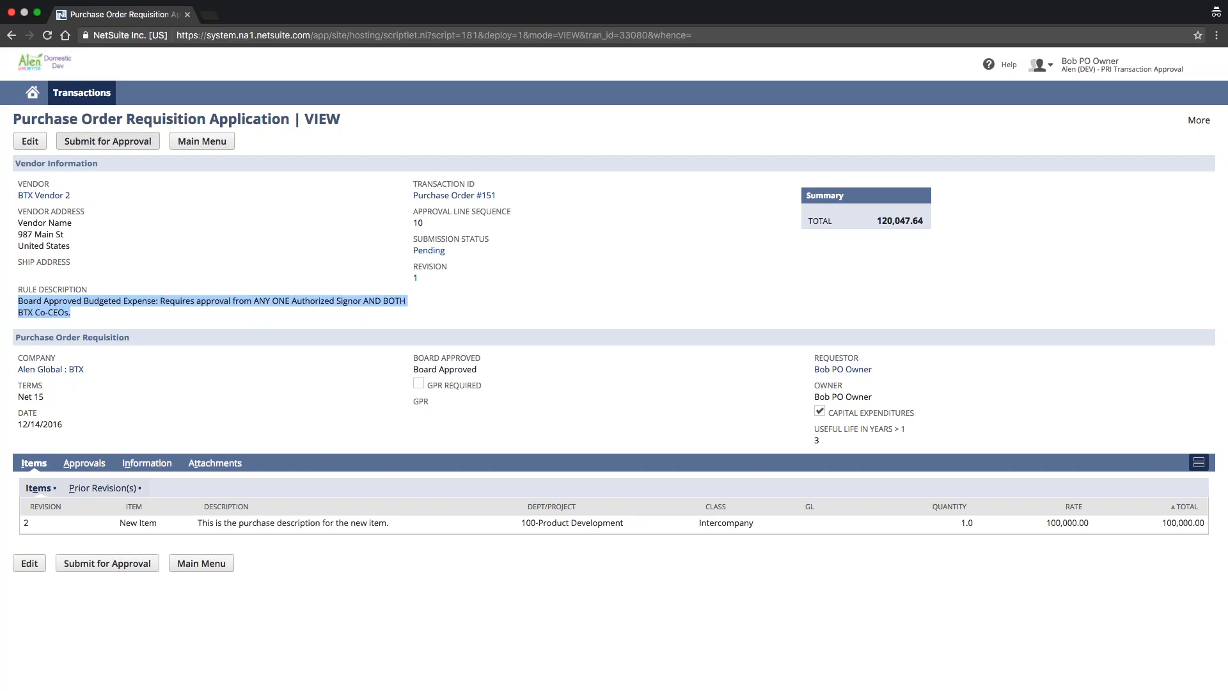
Step: Submit the requisition for approval and check its submission status and approval lines
left_click(106, 142)
left_click_drag(452, 250, 414, 242)
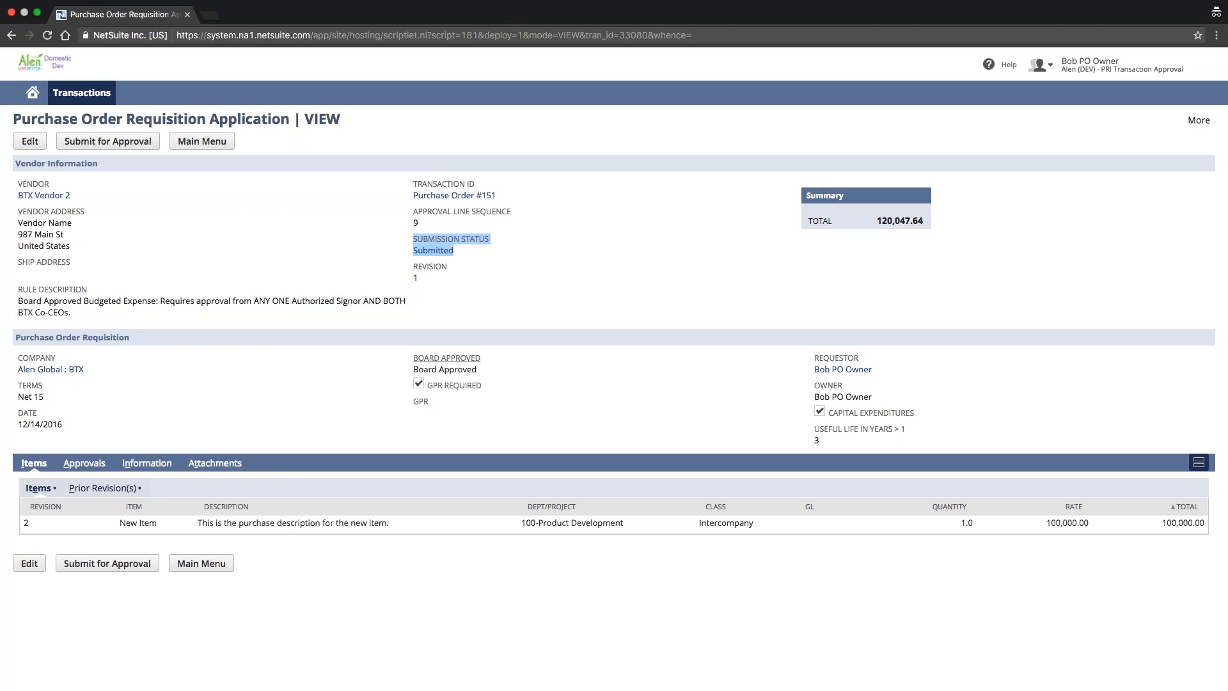
left_click(85, 464)
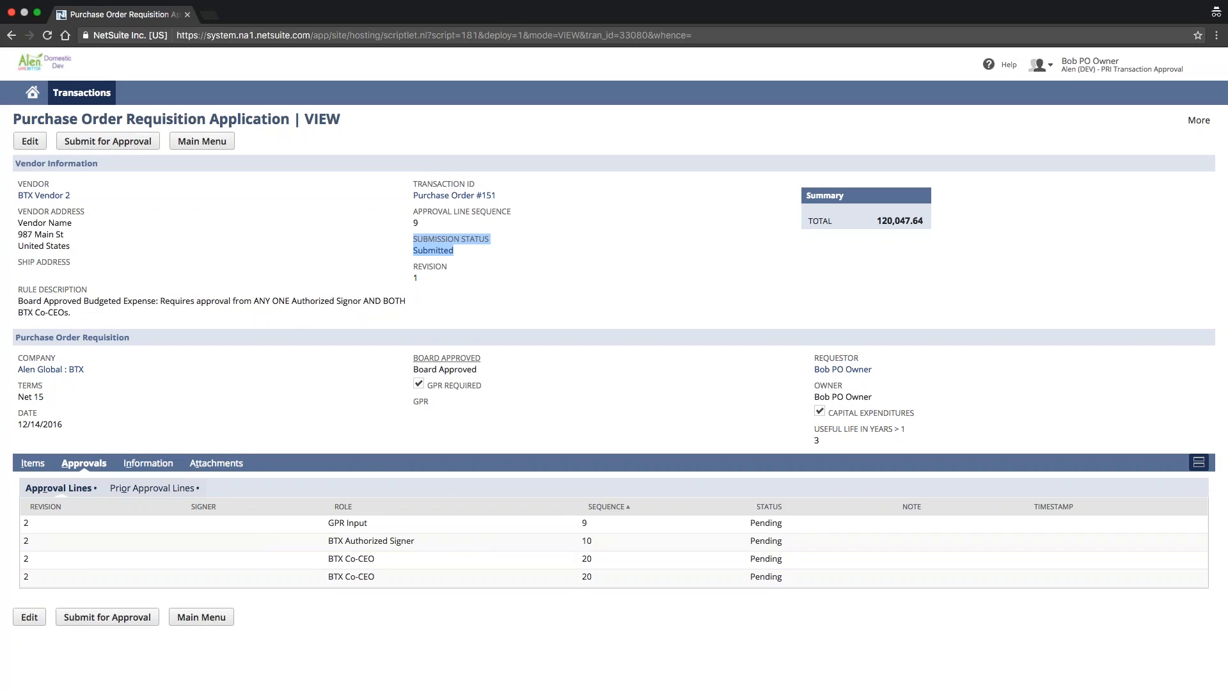
Step: Compare the rule description with the BTX Authorized Signer and both BTX Co-CEO approval lines
left_click_drag(289, 330, 20, 303)
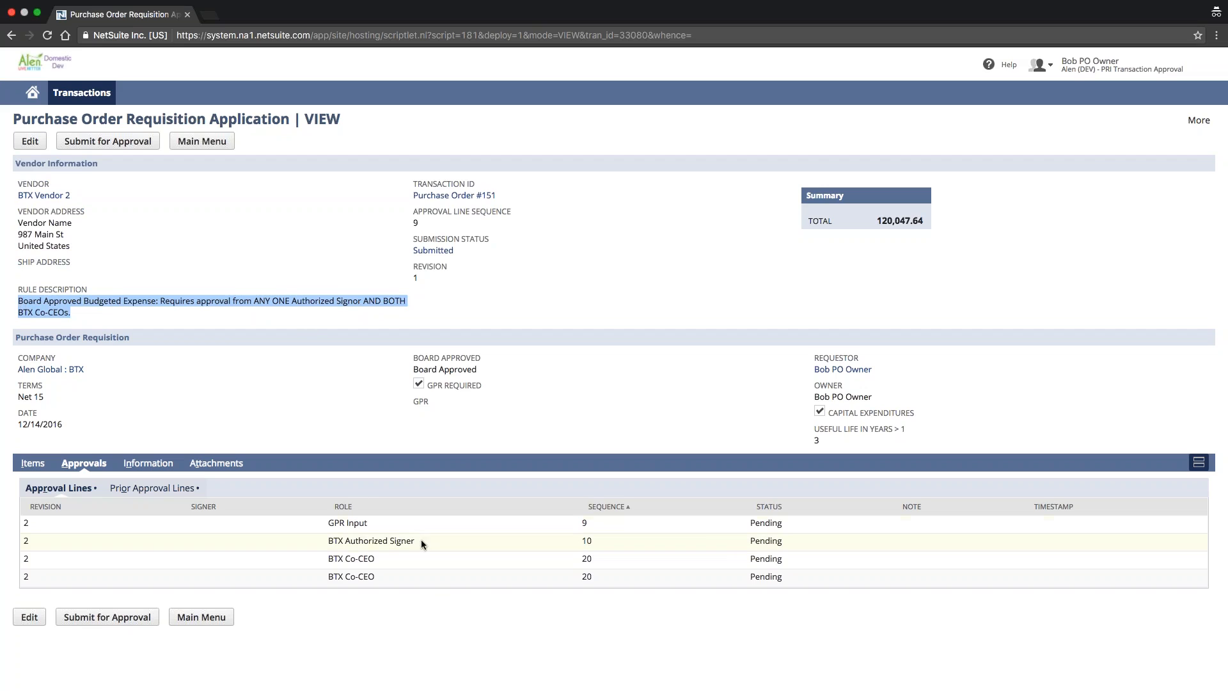
left_click_drag(420, 541, 320, 542)
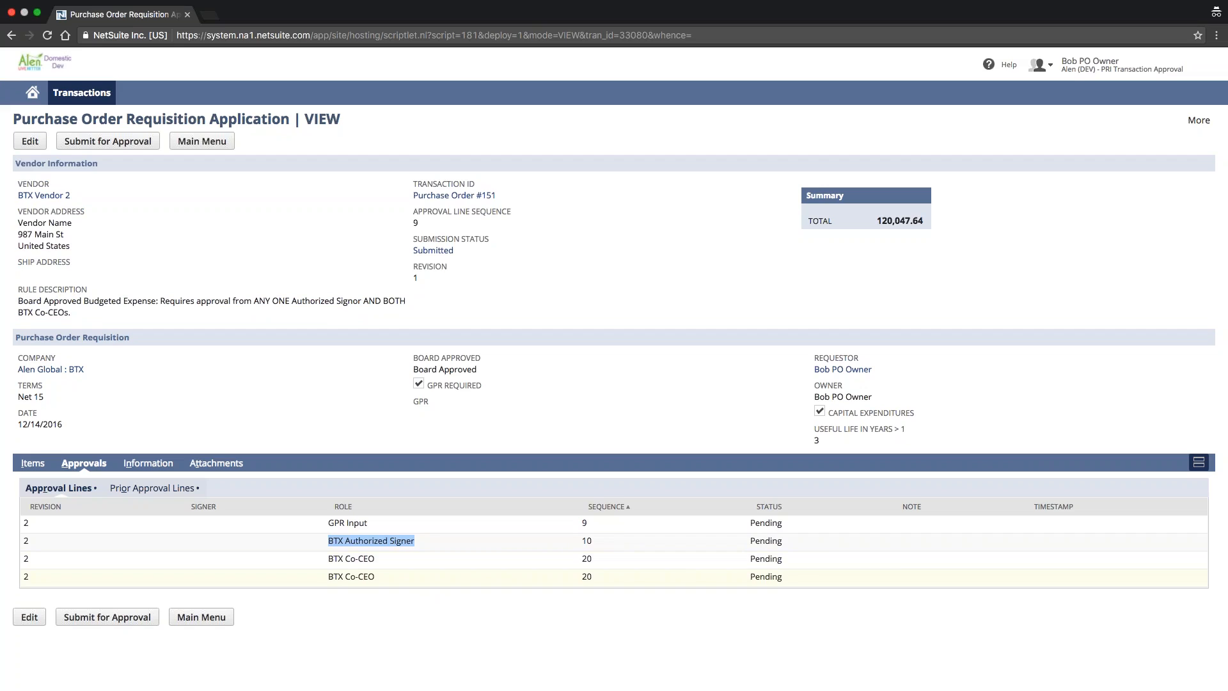
left_click_drag(806, 576, 180, 560)
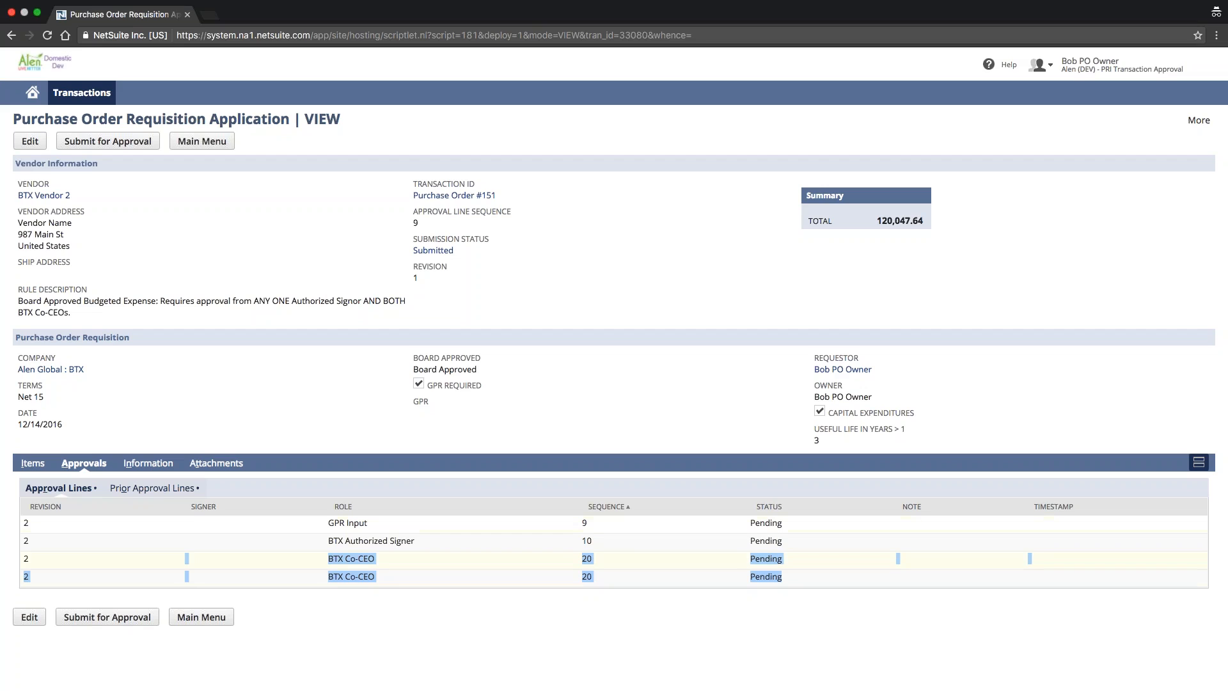
left_click(804, 579)
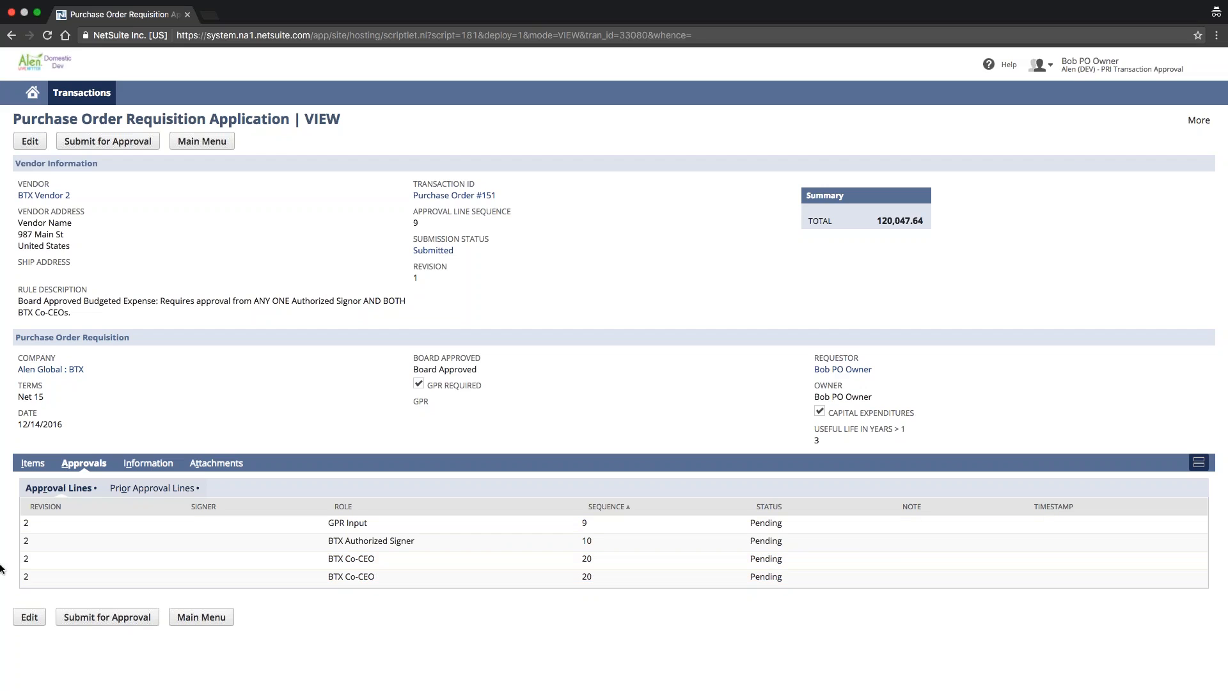
left_click_drag(24, 556, 878, 579)
left_click(878, 579)
Step: Edit the submitted requisition to set the New Item line's rate to 130,000, and save it
left_click(30, 141)
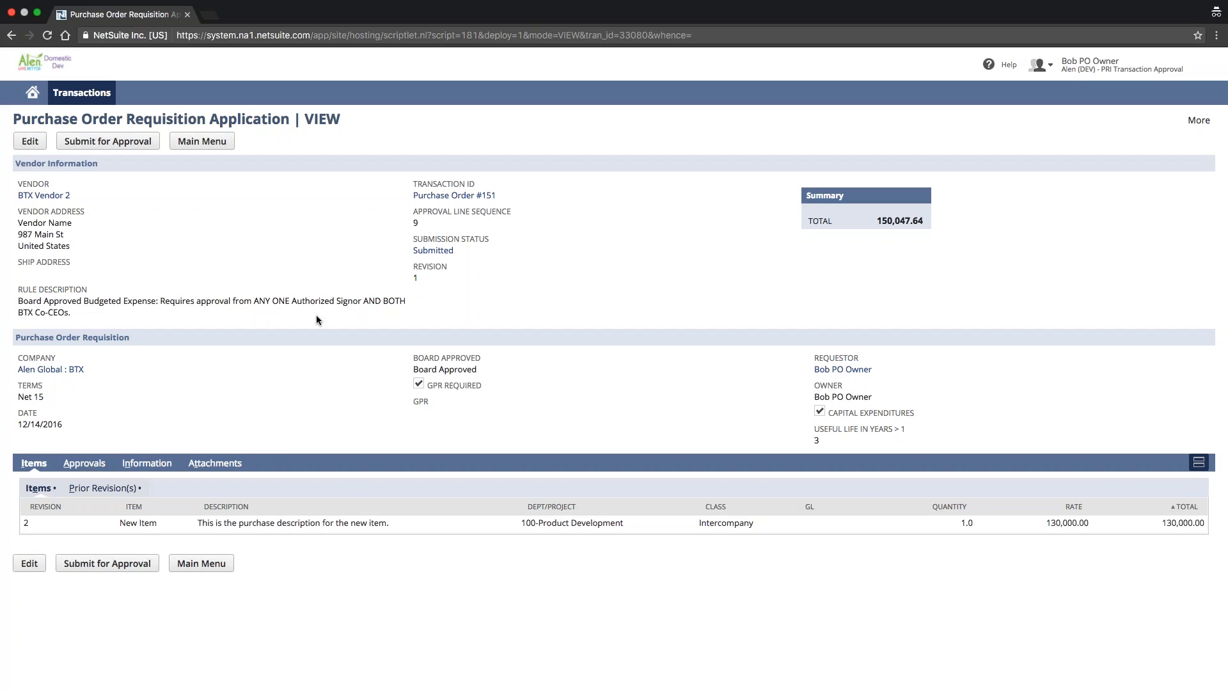
Step: Review the edited requisition's rule description and the item lines of its prior revision
left_click_drag(82, 312, 19, 302)
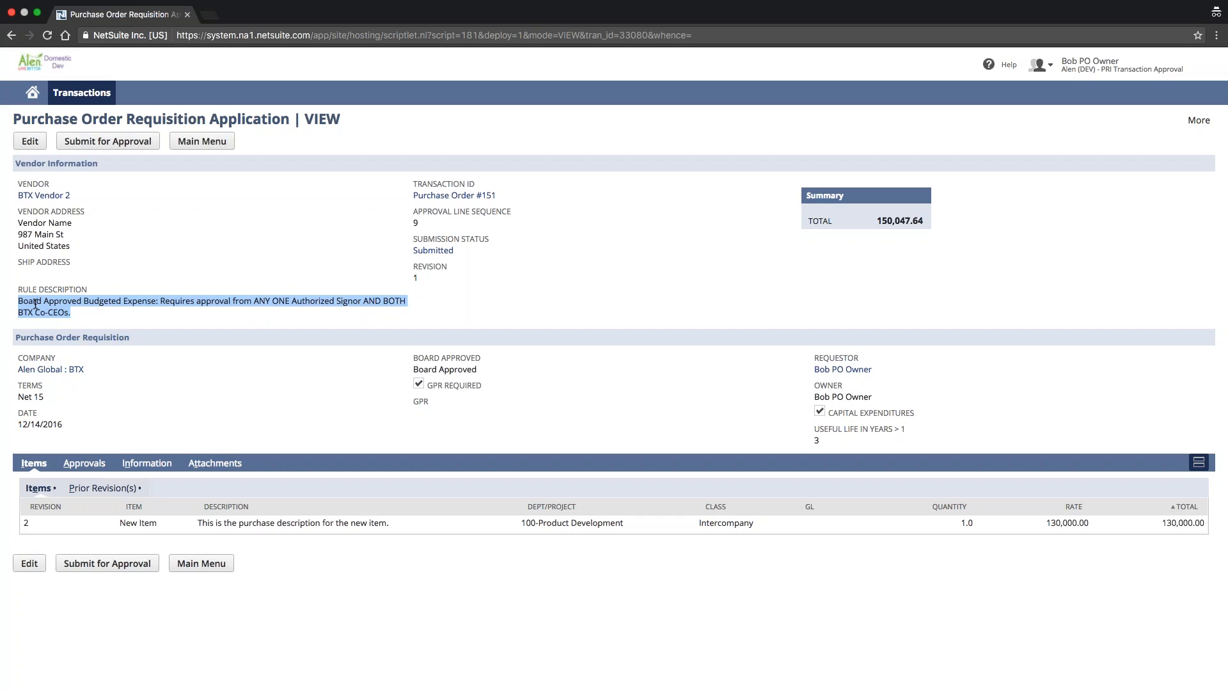
left_click(35, 304)
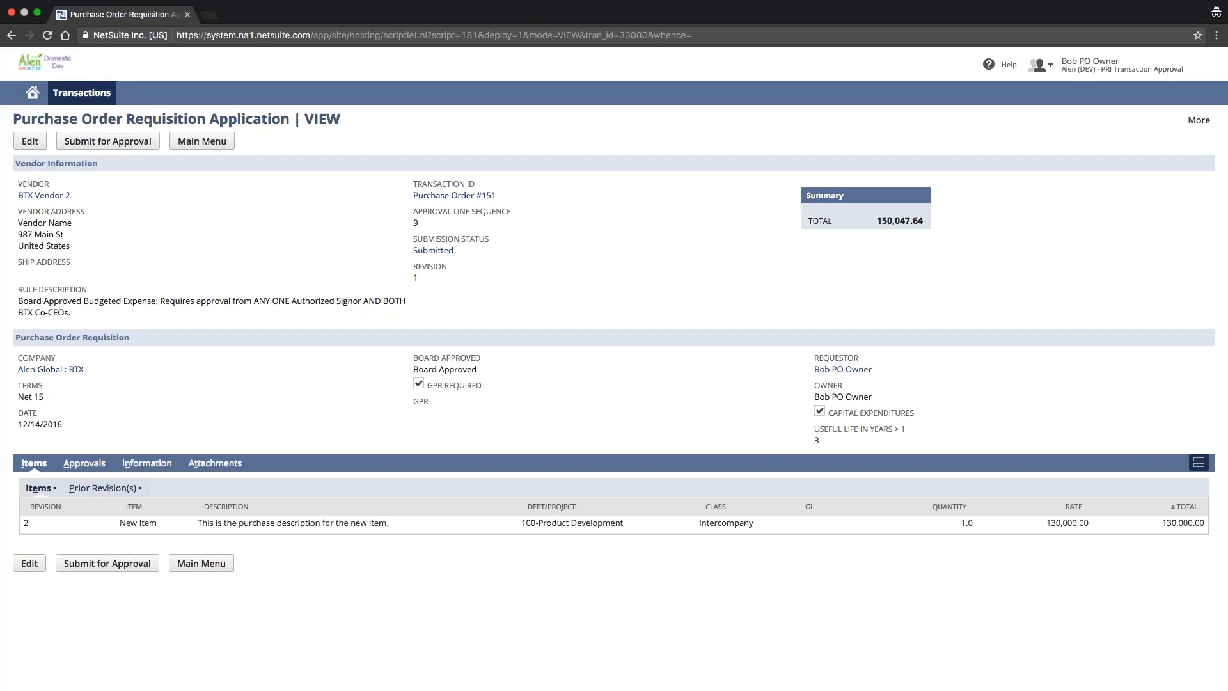
left_click(112, 490)
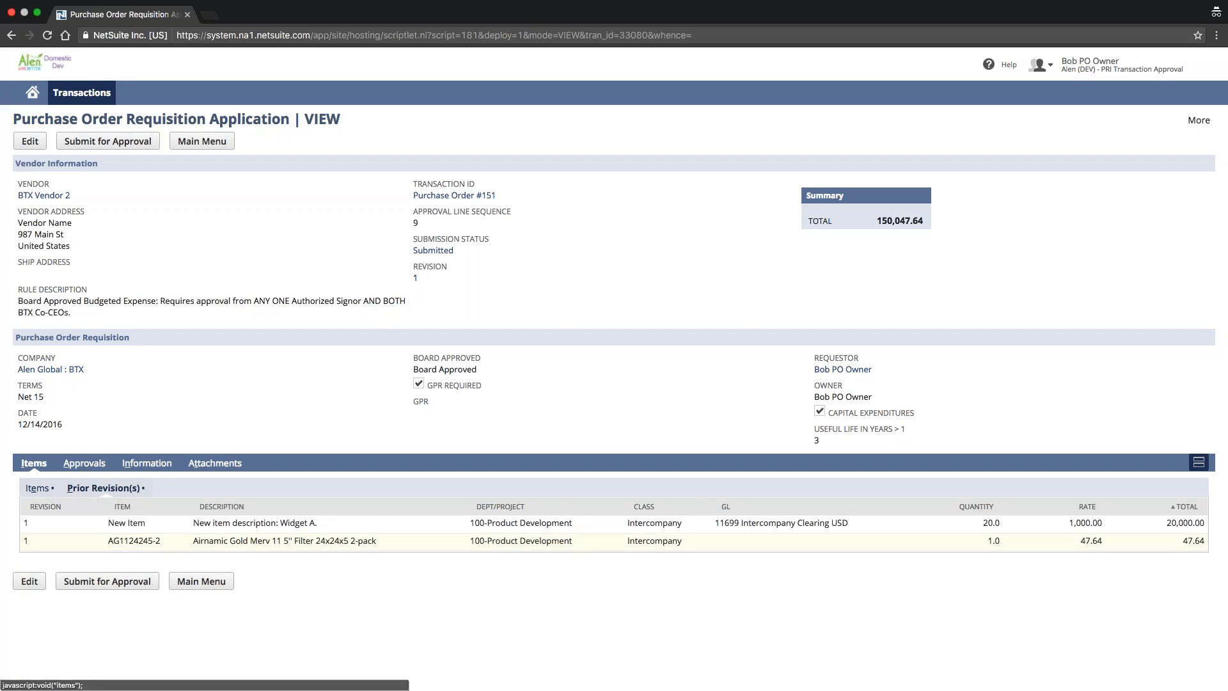